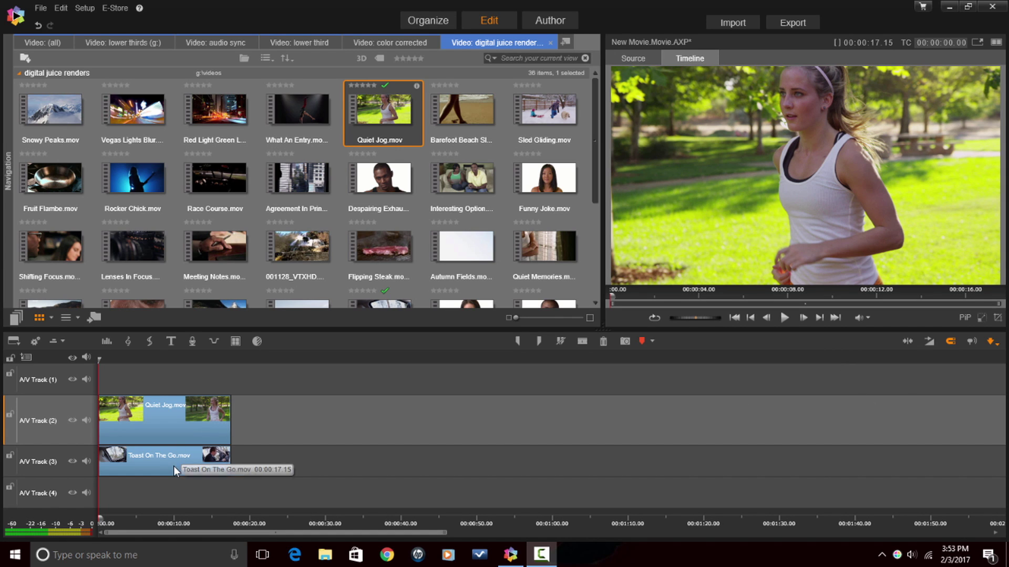
pyautogui.moveTo(160, 467); pyautogui.dragTo(361, 451)
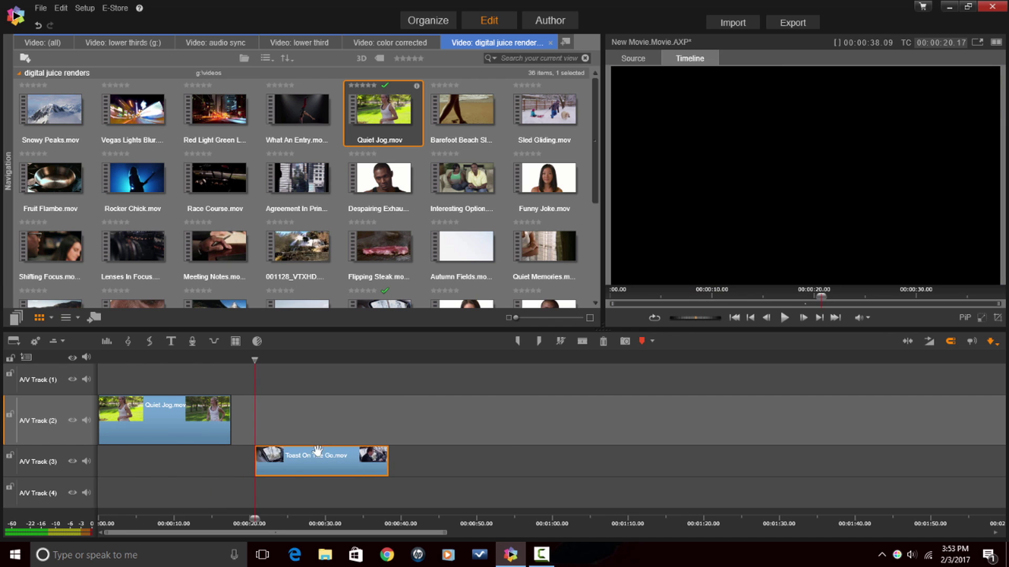
pyautogui.click(339, 360)
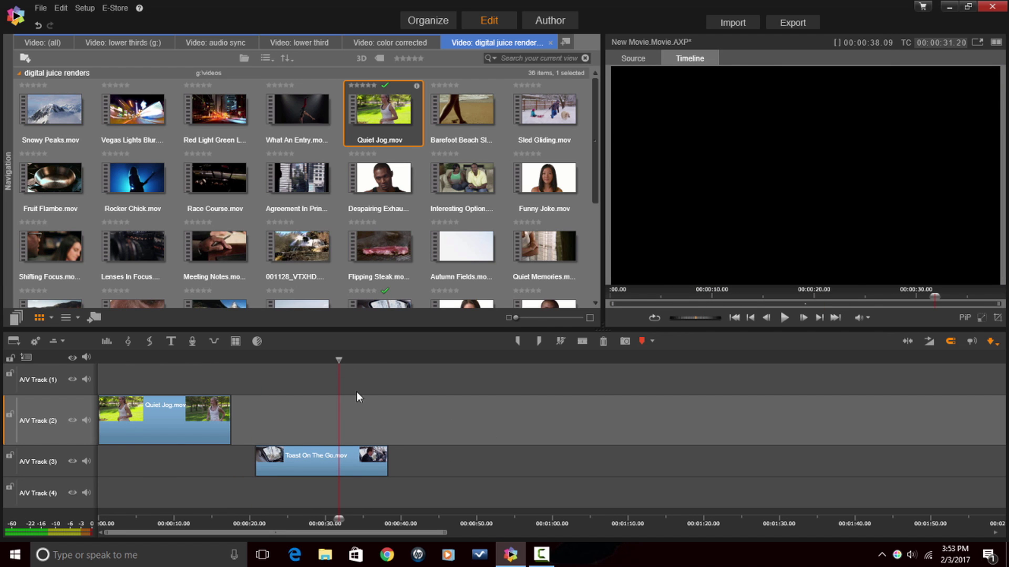
pyautogui.click(298, 361)
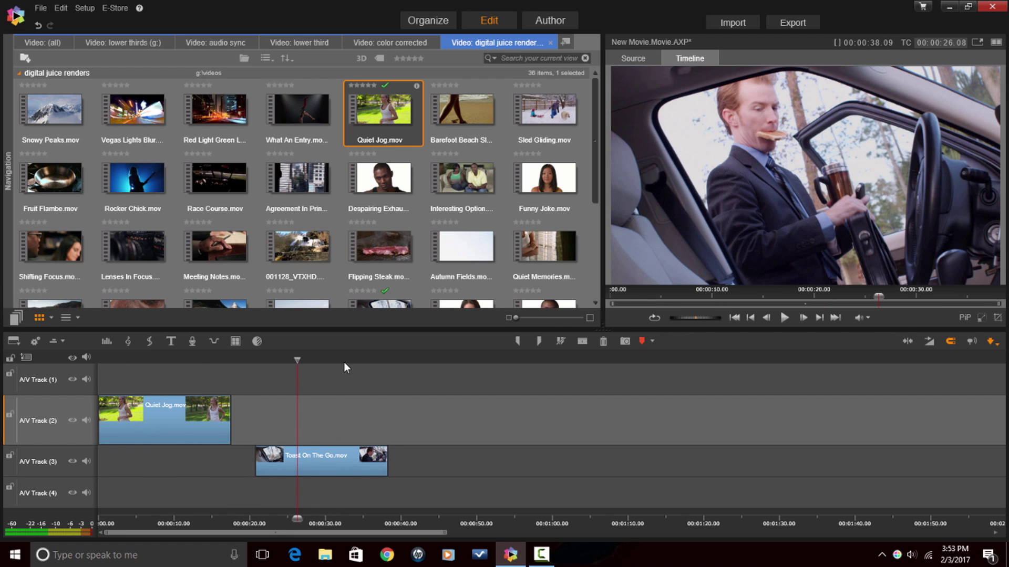
pyautogui.moveTo(345, 462); pyautogui.dragTo(132, 470)
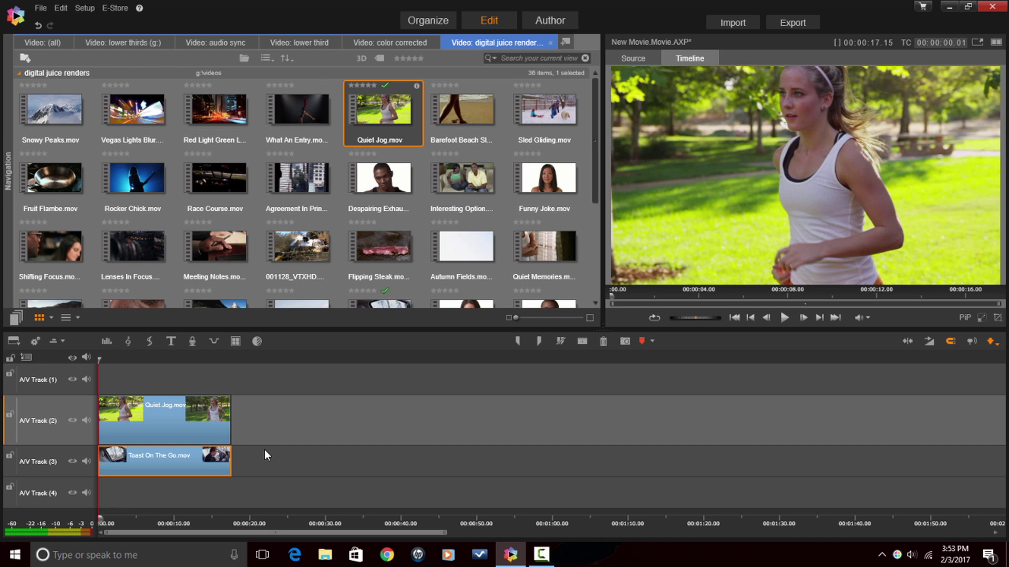
pyautogui.click(164, 419)
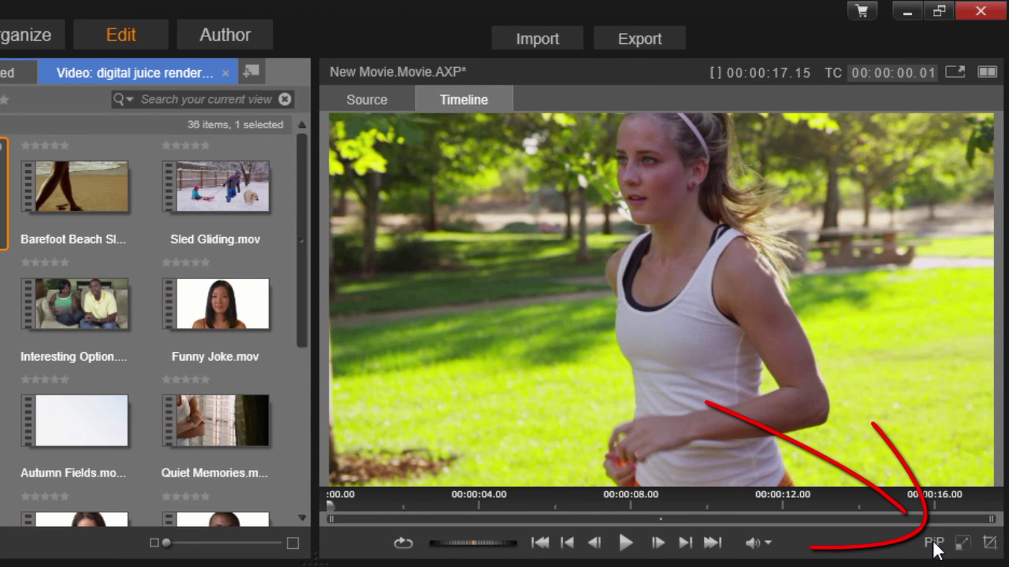
pyautogui.click(964, 542)
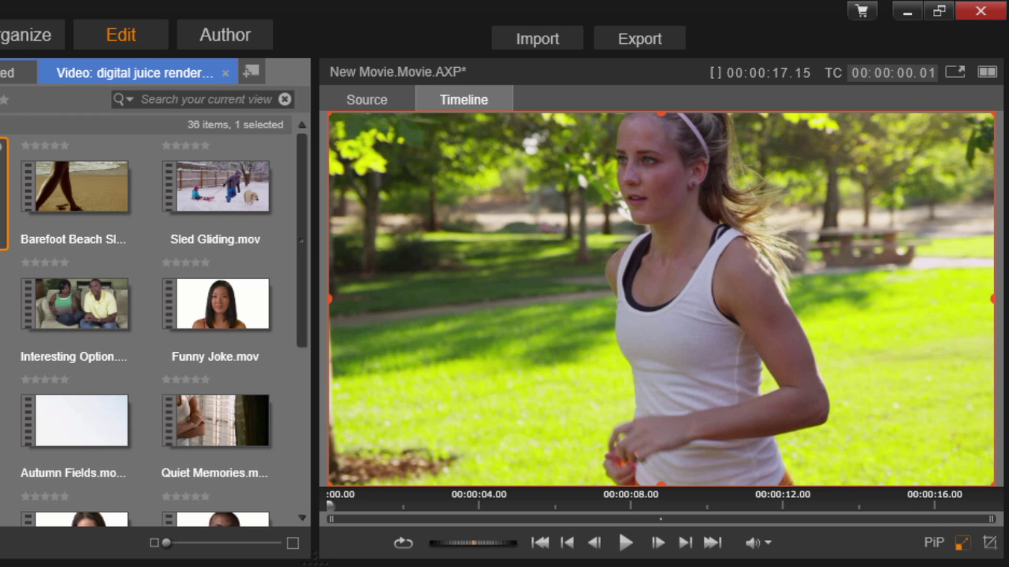
pyautogui.click(962, 546)
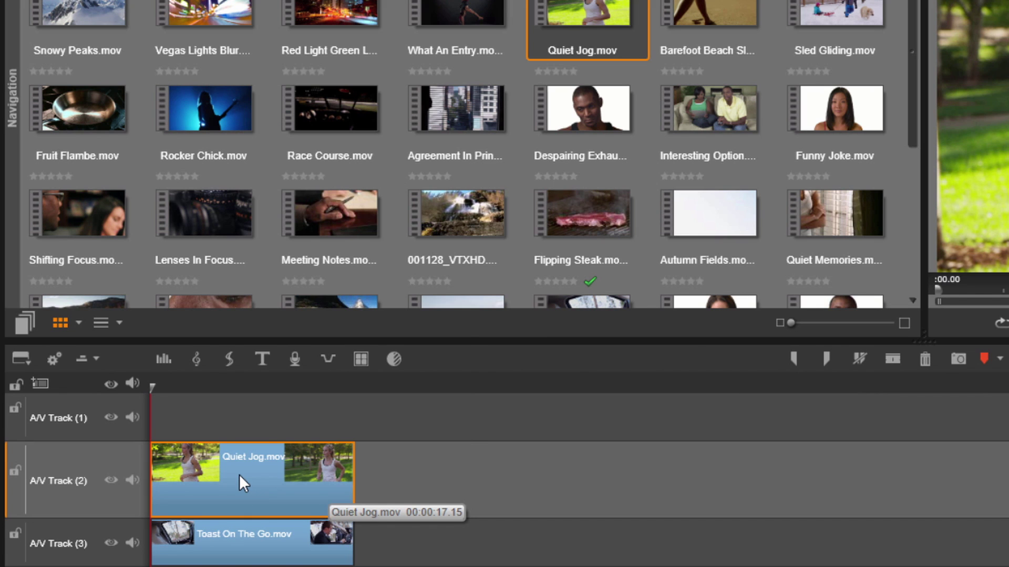
# - Open the Effects Editor for quiet jog.mov from the clip's context menu
pyautogui.rightClick(242, 476)
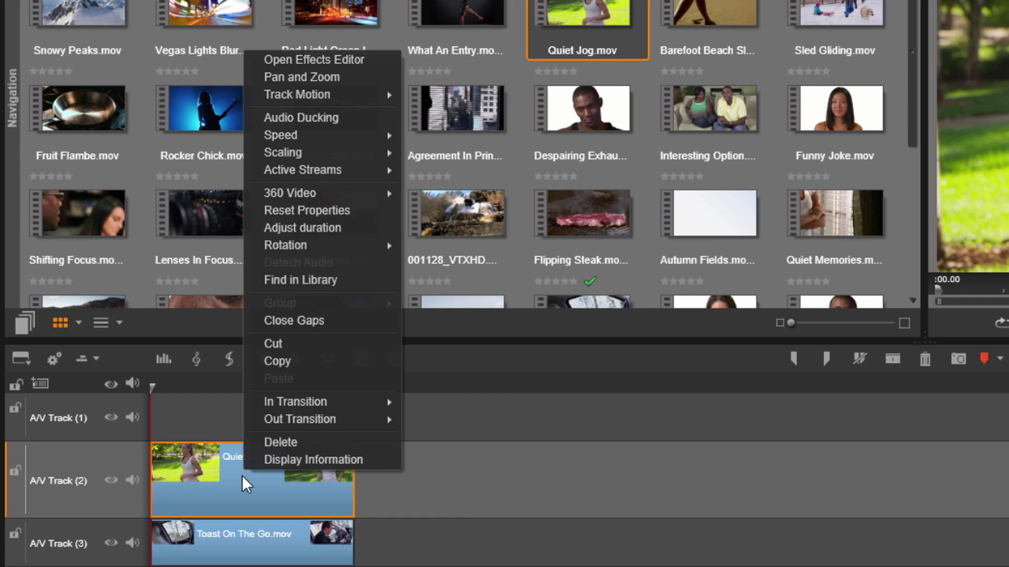
pyautogui.click(306, 62)
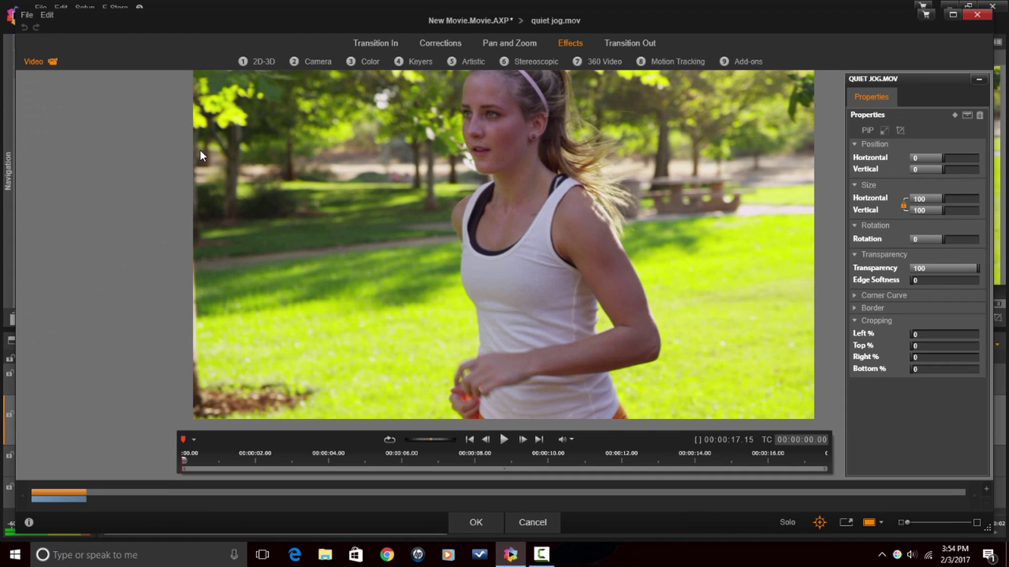
# - Apply Studio PIP from the 2D-3D effects, showing the jogging clip as a 40/40 inset
pyautogui.click(263, 62)
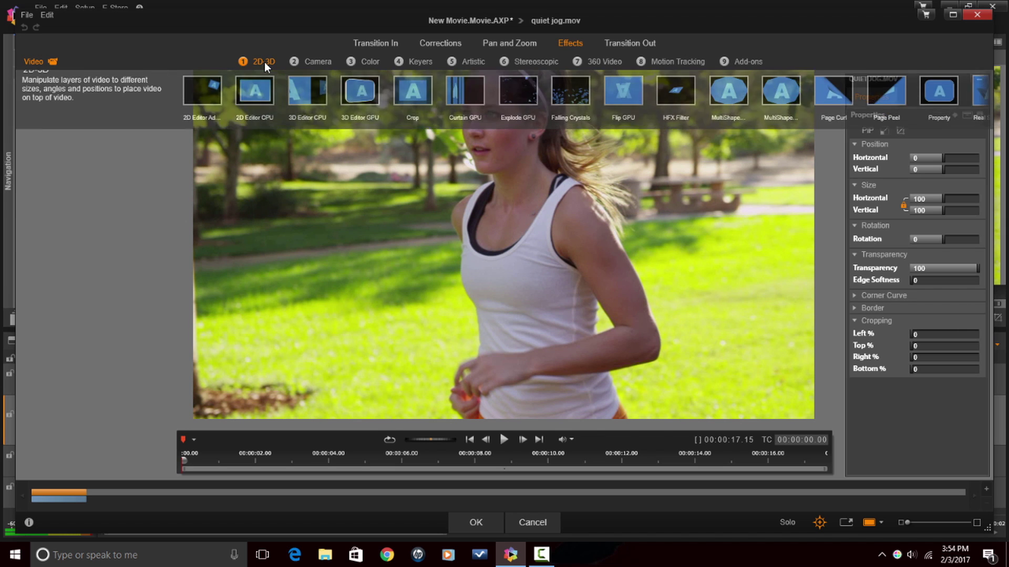
pyautogui.click(982, 105)
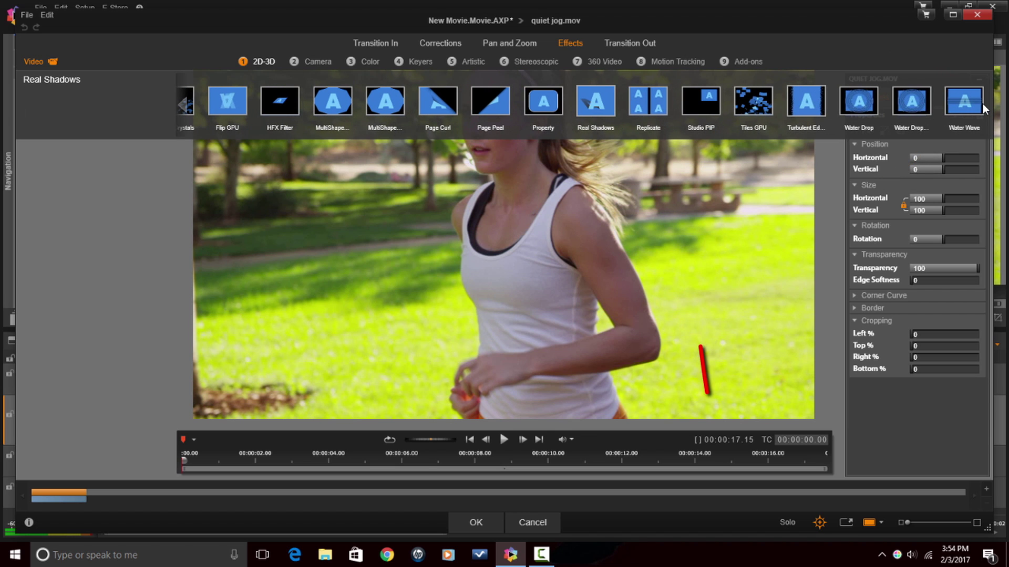
pyautogui.click(709, 107)
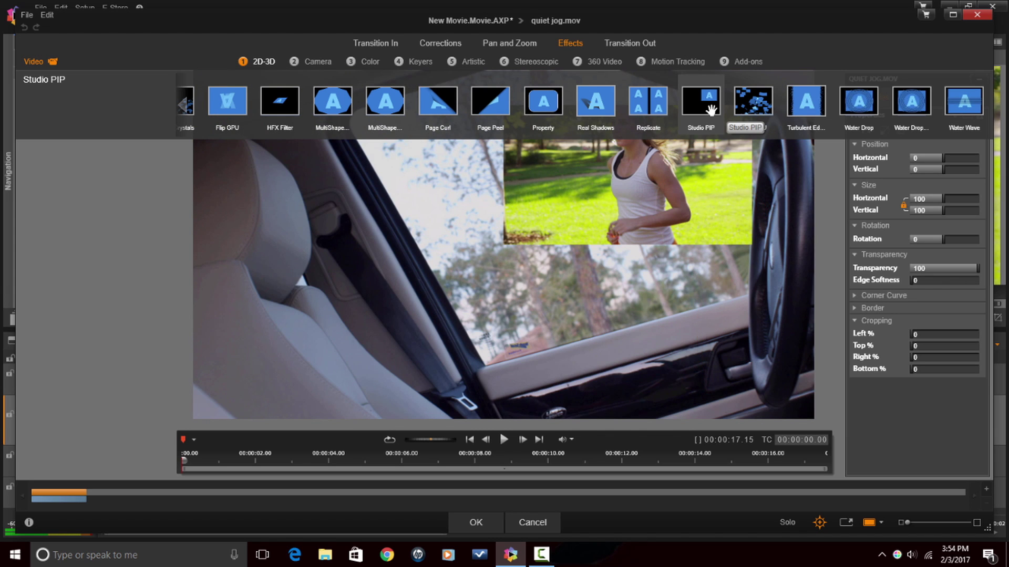
pyautogui.click(710, 109)
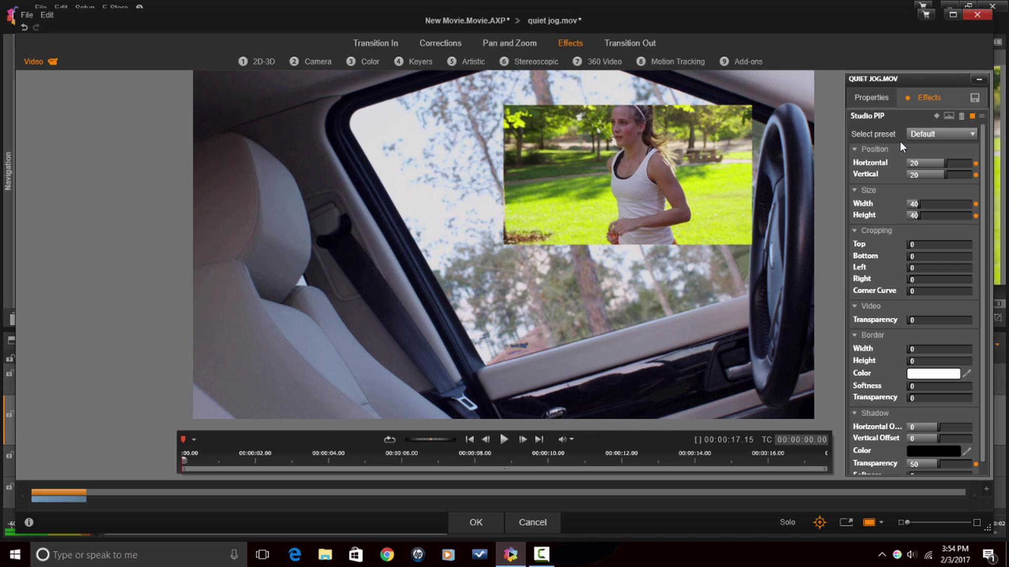
pyautogui.click(972, 135)
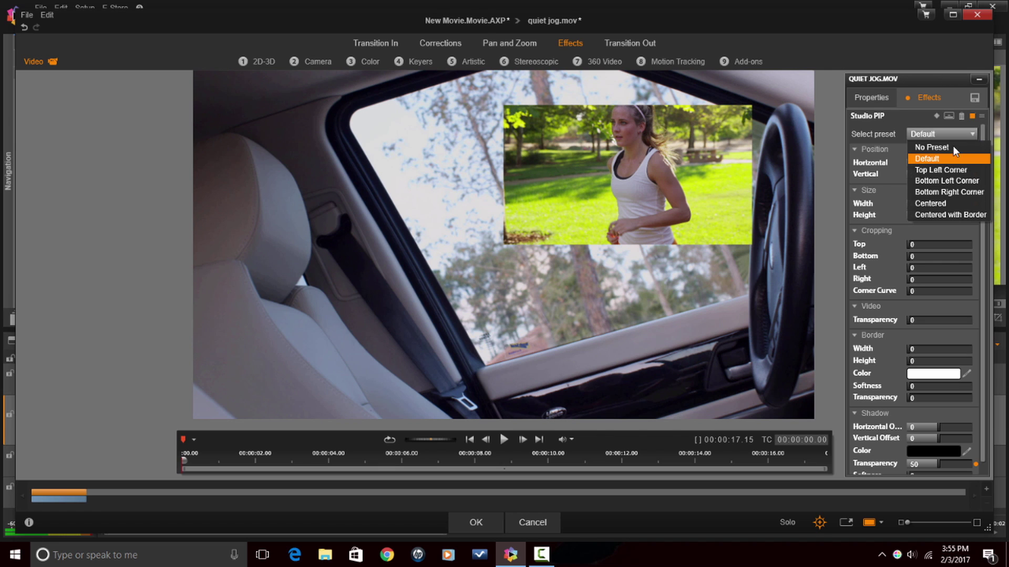
# - Choose the Bottom Right Corner preset (Horizontal 20, Vertical -20) and enable keyframing
pyautogui.click(962, 191)
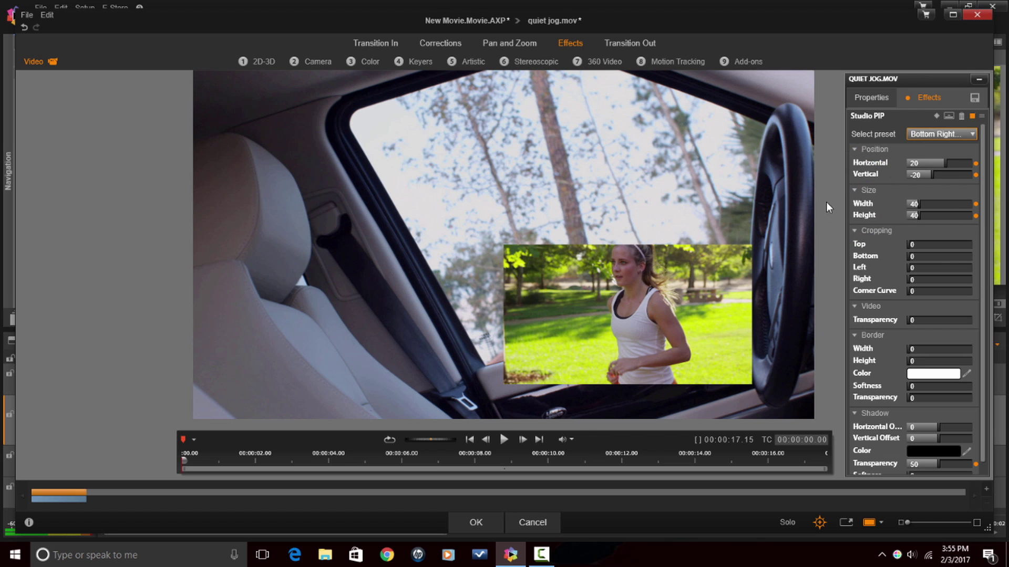
pyautogui.click(936, 117)
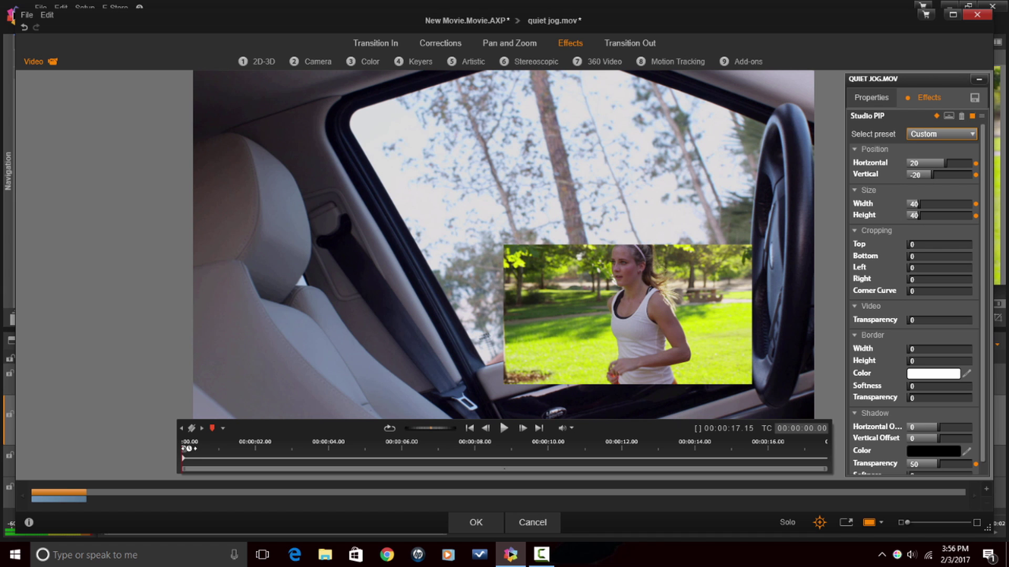
# - Add a keyframe at 00:00:06.04 holding the small bottom-right inset, then scrub toward the end
pyautogui.moveTo(184, 450); pyautogui.dragTo(408, 458)
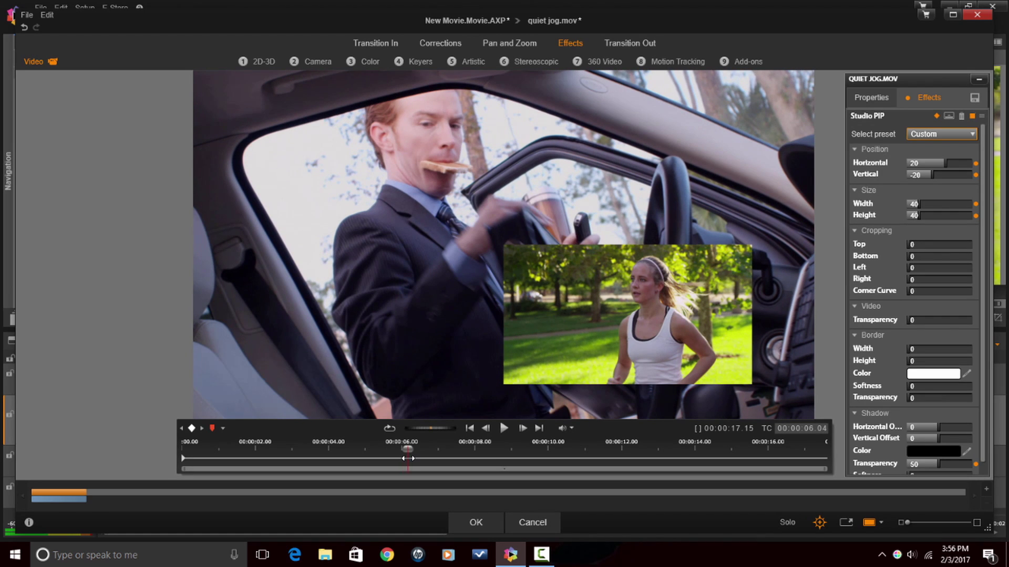
pyautogui.click(192, 428)
pyautogui.moveTo(408, 450)
pyautogui.mouseDown()
pyautogui.moveTo(185, 458)
pyautogui.moveTo(408, 464)
pyautogui.mouseUp()
pyautogui.moveTo(408, 463); pyautogui.dragTo(806, 464)
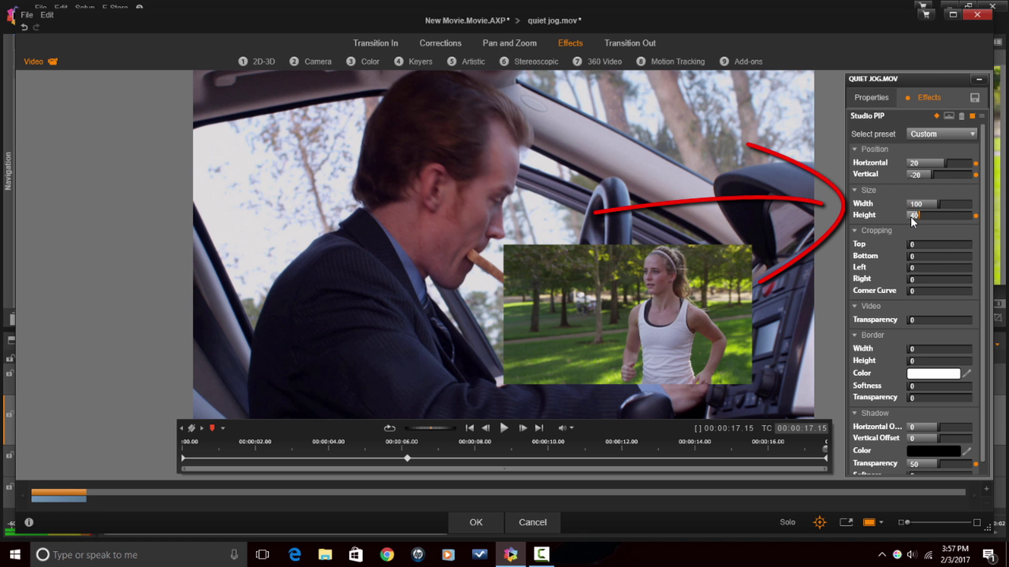
# - At 00:00:17.15 set Width and Height to 100 and Horizontal and Vertical to 0
pyautogui.press('Tab')
pyautogui.write('100')
pyautogui.press('Return')
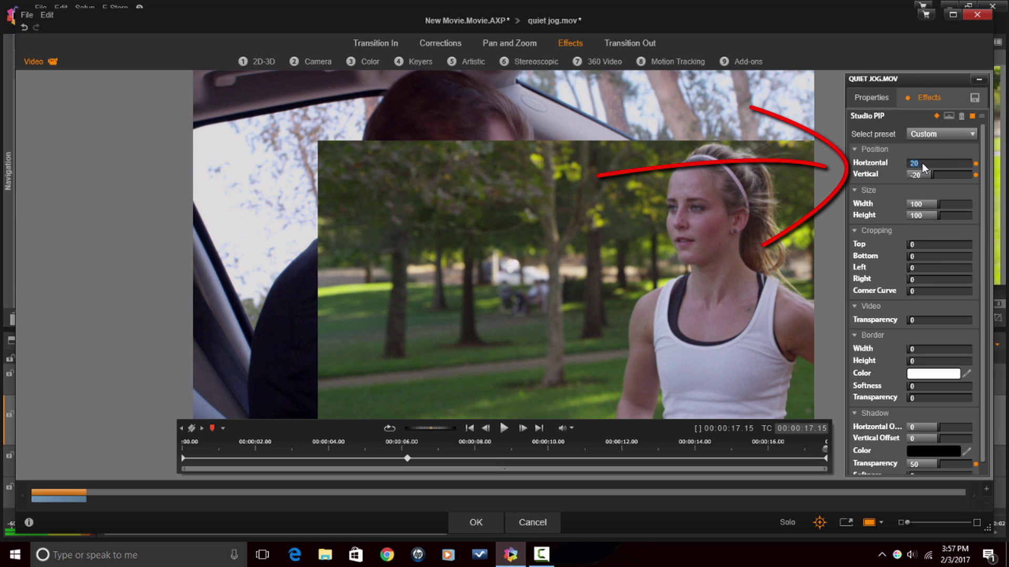
pyautogui.write('0')
pyautogui.press('Tab')
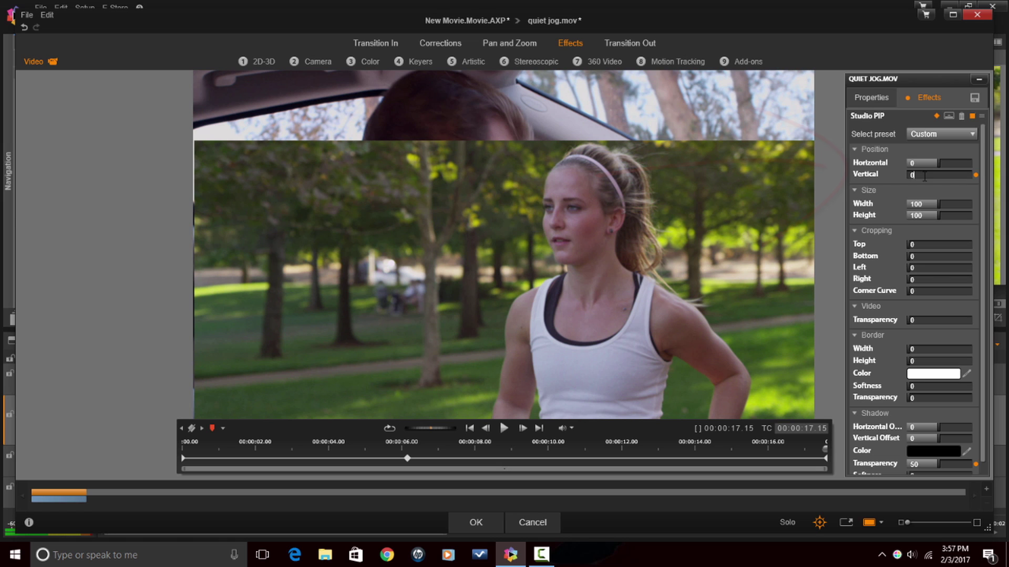
pyautogui.write('0')
pyautogui.press('Return')
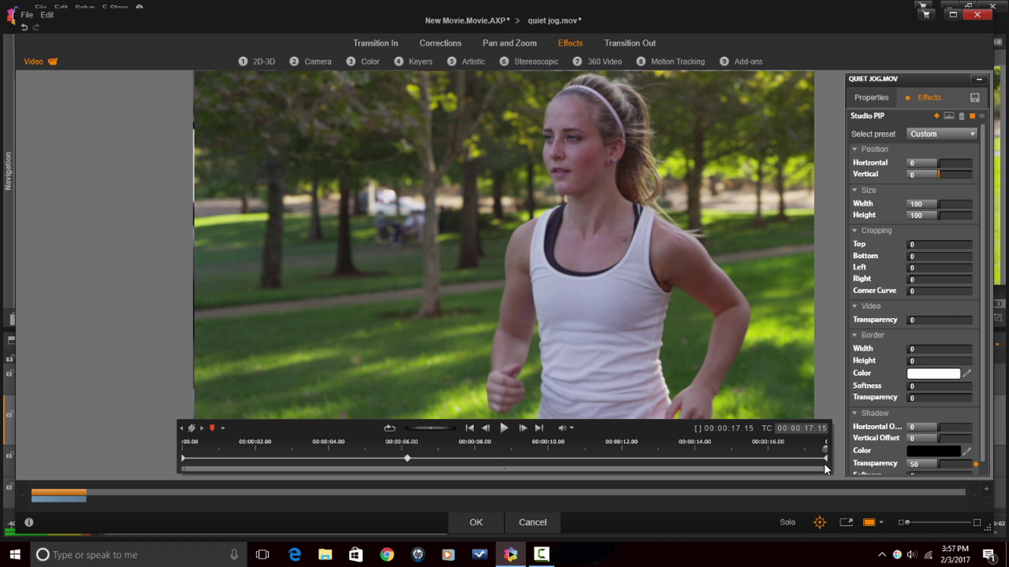
pyautogui.moveTo(824, 464); pyautogui.dragTo(594, 456)
pyautogui.moveTo(392, 466); pyautogui.dragTo(844, 450)
pyautogui.click(470, 428)
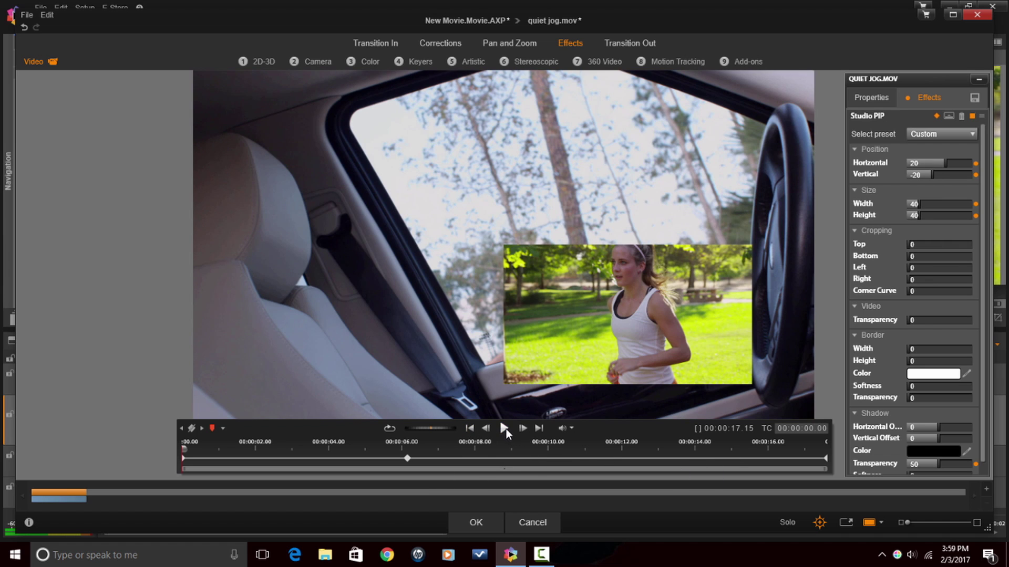
pyautogui.click(504, 428)
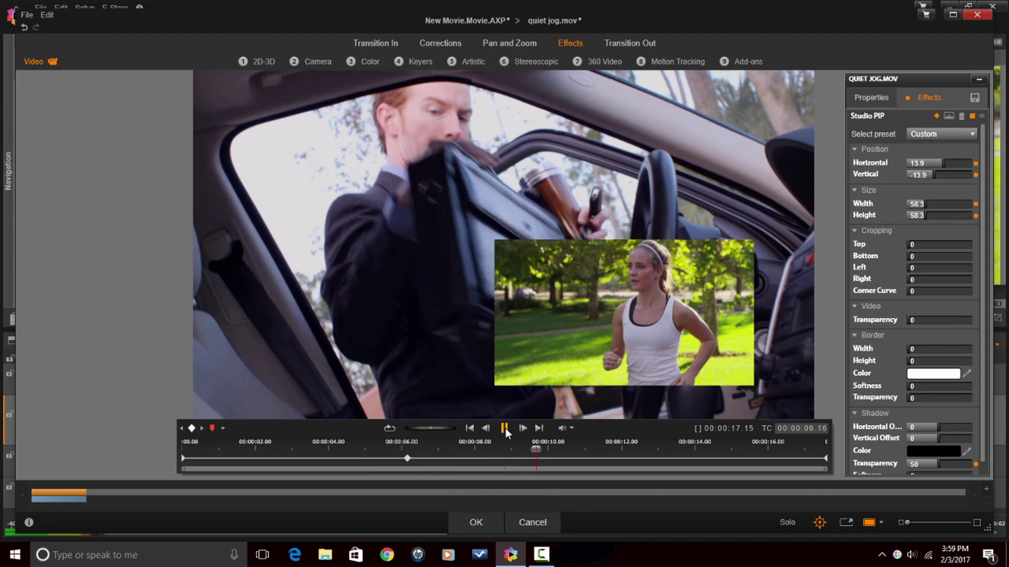
pyautogui.click(505, 429)
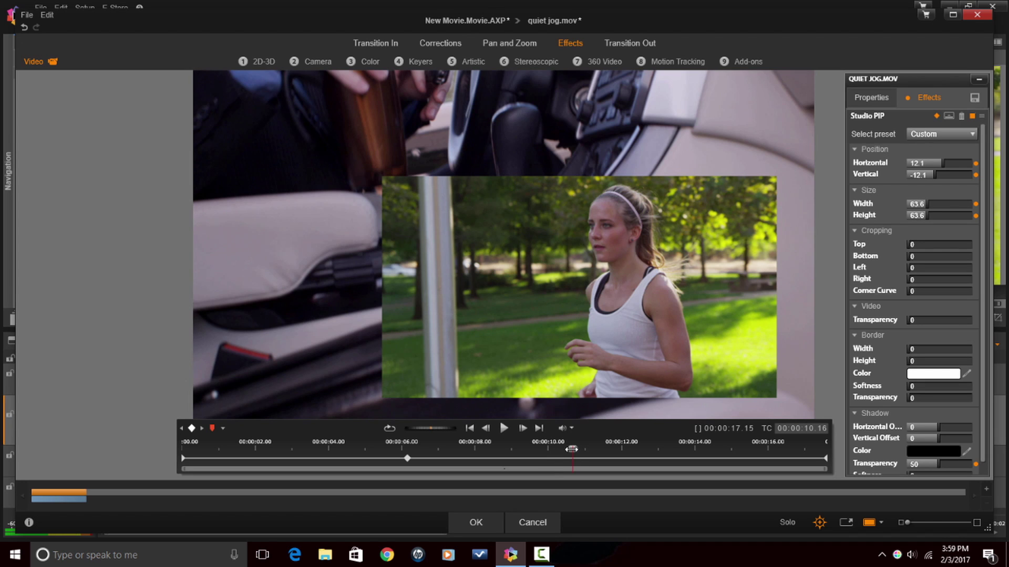
pyautogui.moveTo(572, 449); pyautogui.dragTo(135, 472)
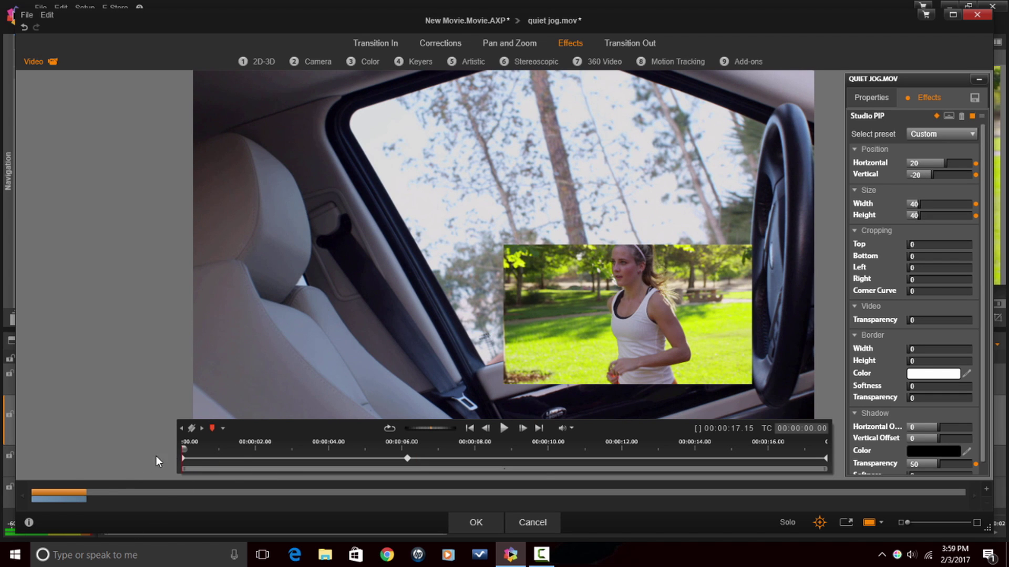
pyautogui.moveTo(183, 447); pyautogui.dragTo(170, 494)
pyautogui.doubleClick(916, 166)
# - Give the start keyframe Horizontal 0, Vertical 0, Width 100 and Height 100, then preview
pyautogui.write('0')
pyautogui.press('Return')
pyautogui.write('0')
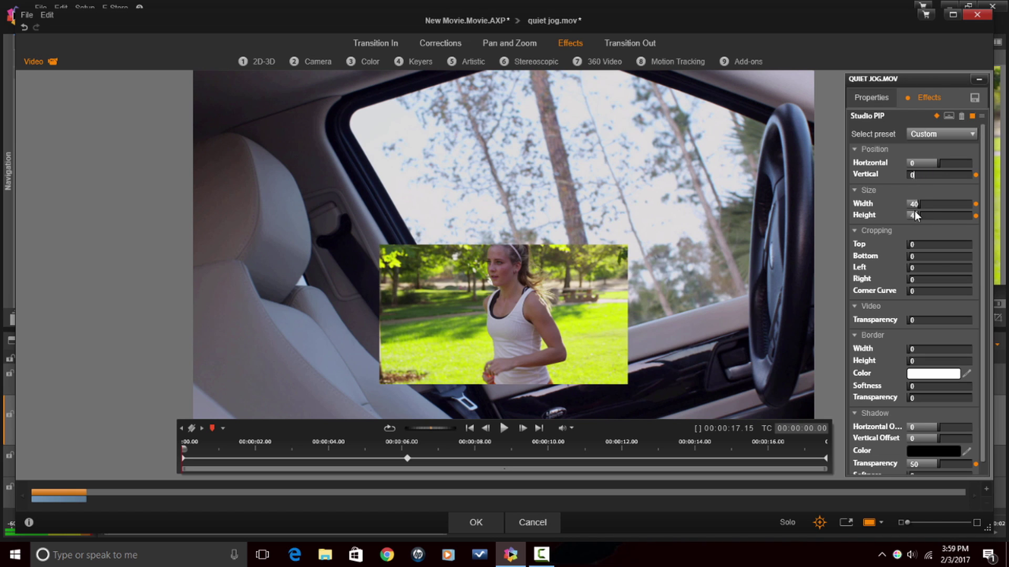
pyautogui.press('Return')
pyautogui.doubleClick(912, 205)
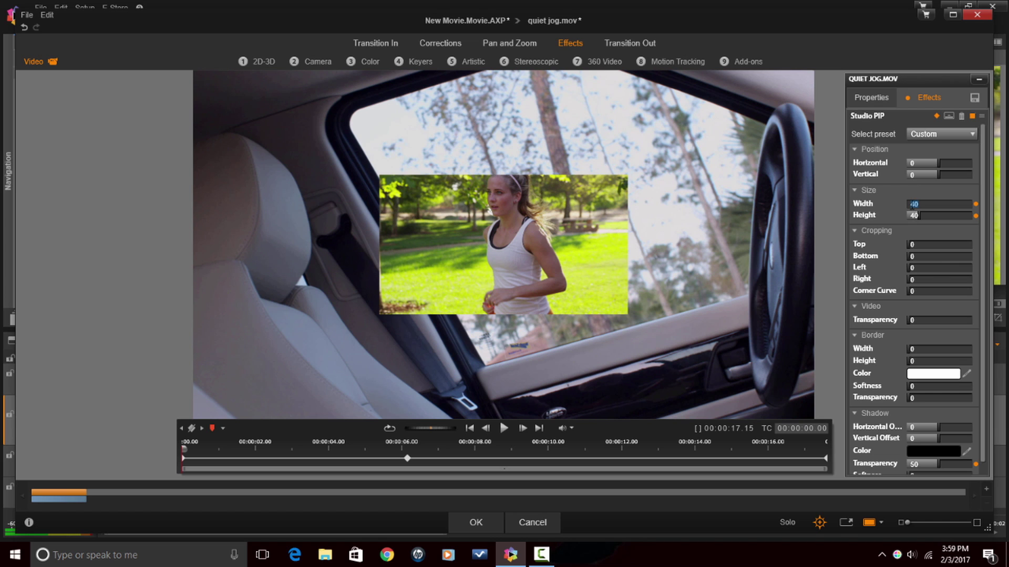
pyautogui.write('100')
pyautogui.press('Return')
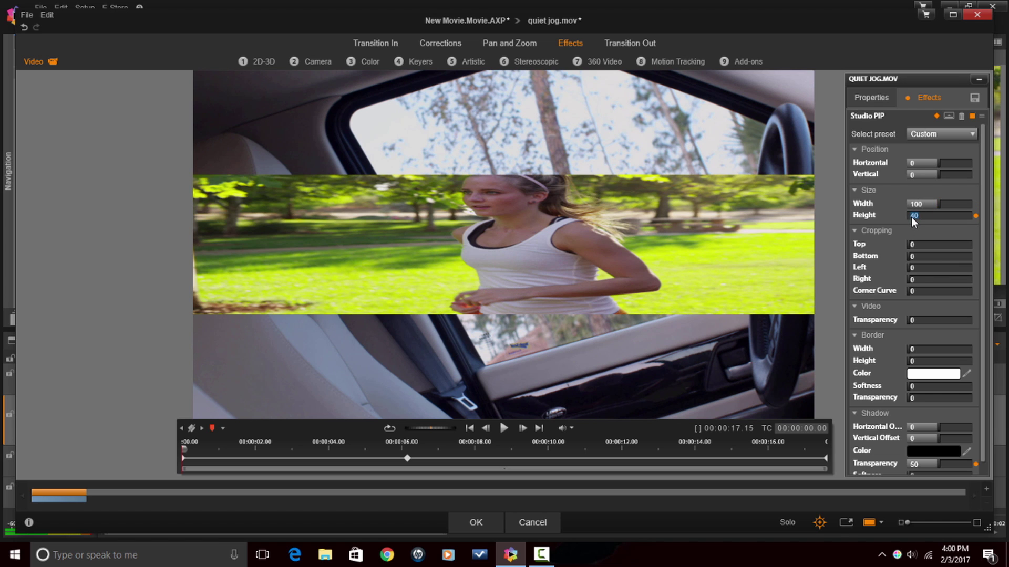
pyautogui.click(911, 216)
pyautogui.write('100')
pyautogui.press('Return')
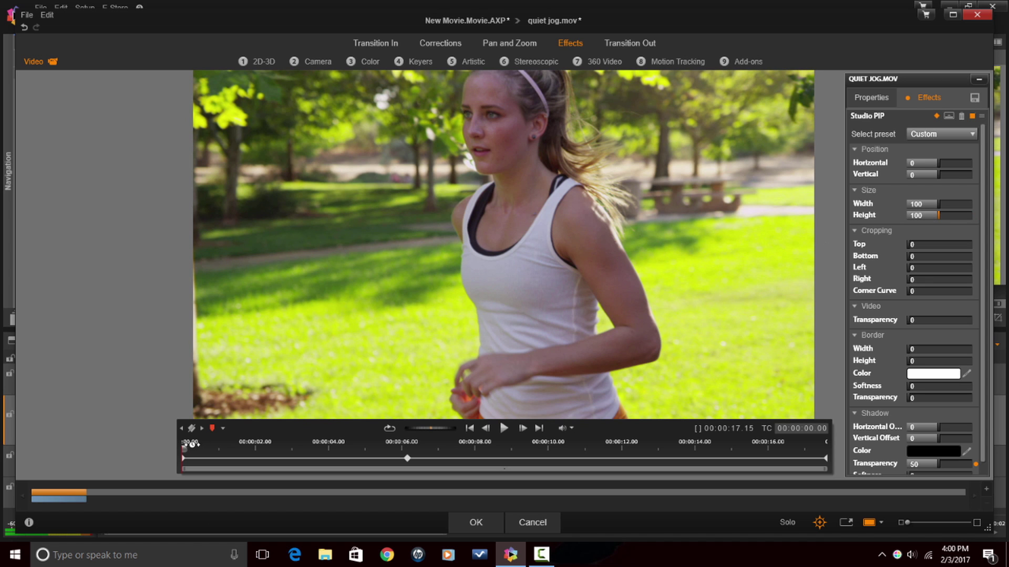
pyautogui.moveTo(192, 444); pyautogui.dragTo(370, 449)
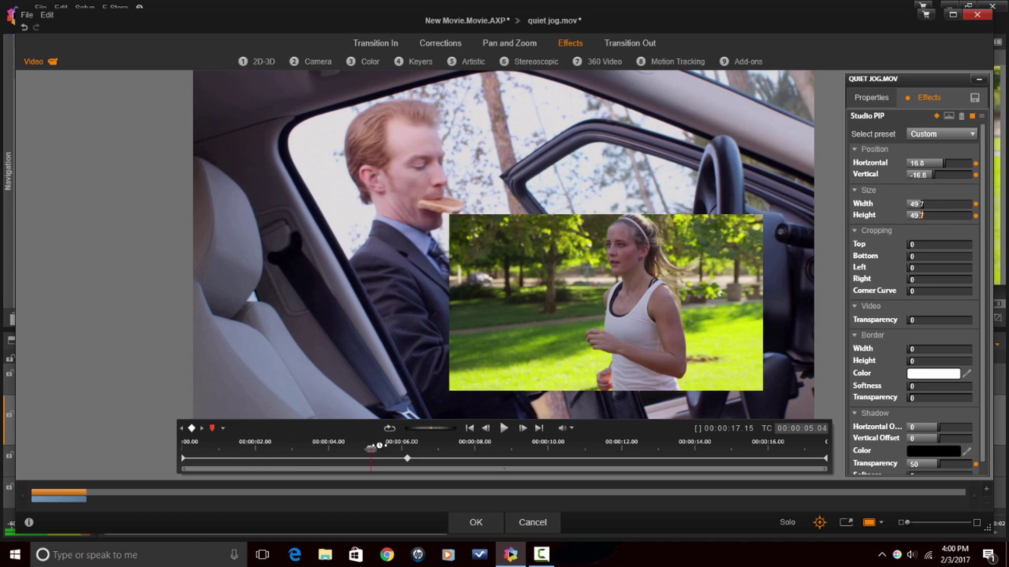
# - Delete the 00:00:06.04 keyframe and copy the full-frame start keyframe
pyautogui.click(203, 428)
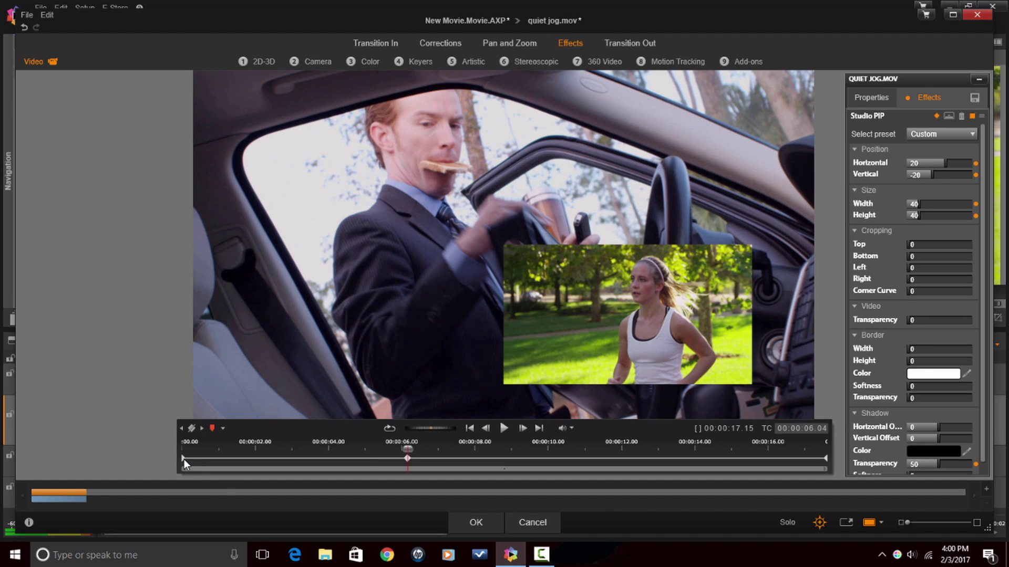
pyautogui.click(192, 428)
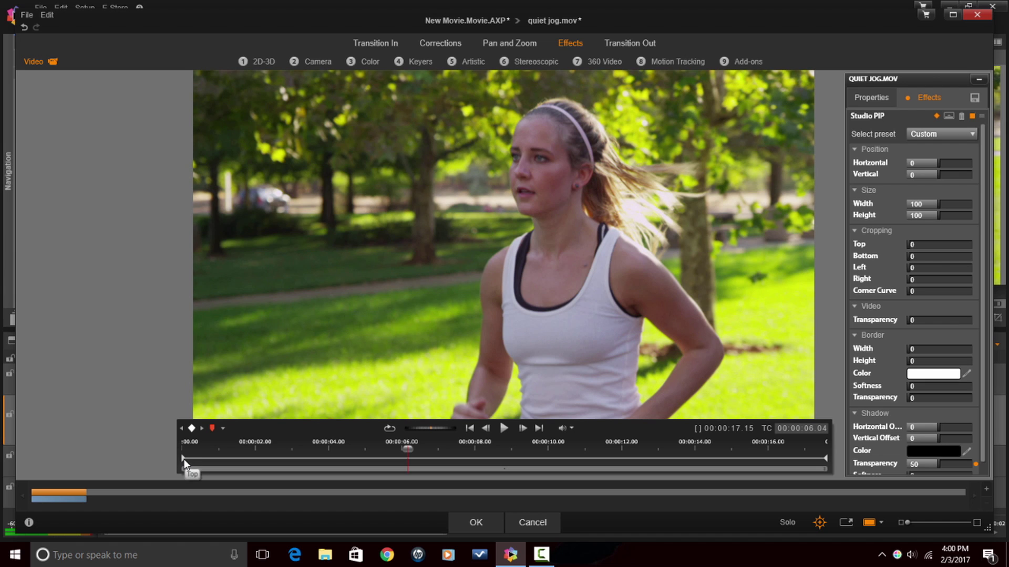
pyautogui.rightClick(184, 459)
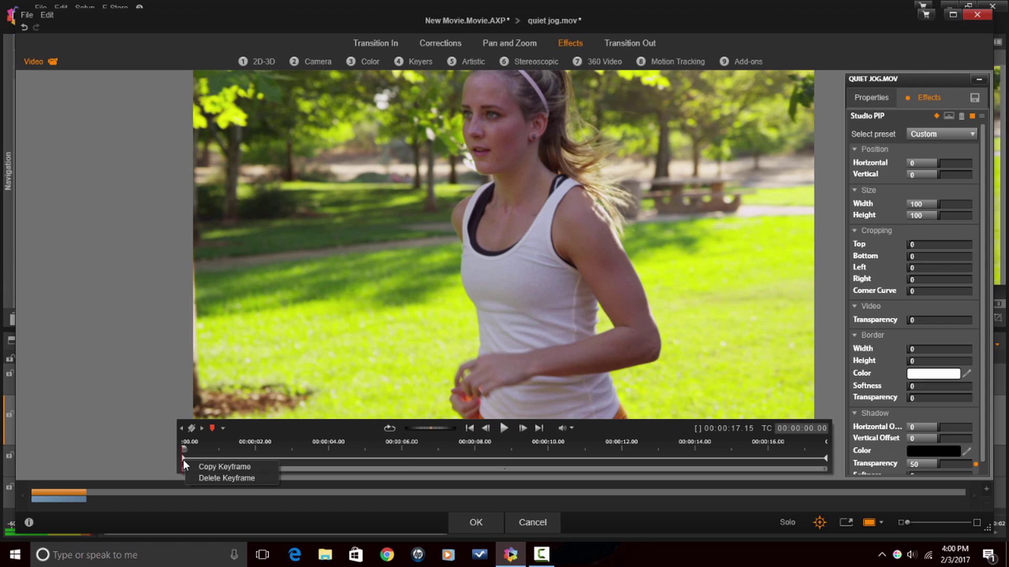
pyautogui.click(228, 468)
# - Paste the copied full-frame keyframe at 00:00:07.08, then move to the clip end
pyautogui.click(451, 458)
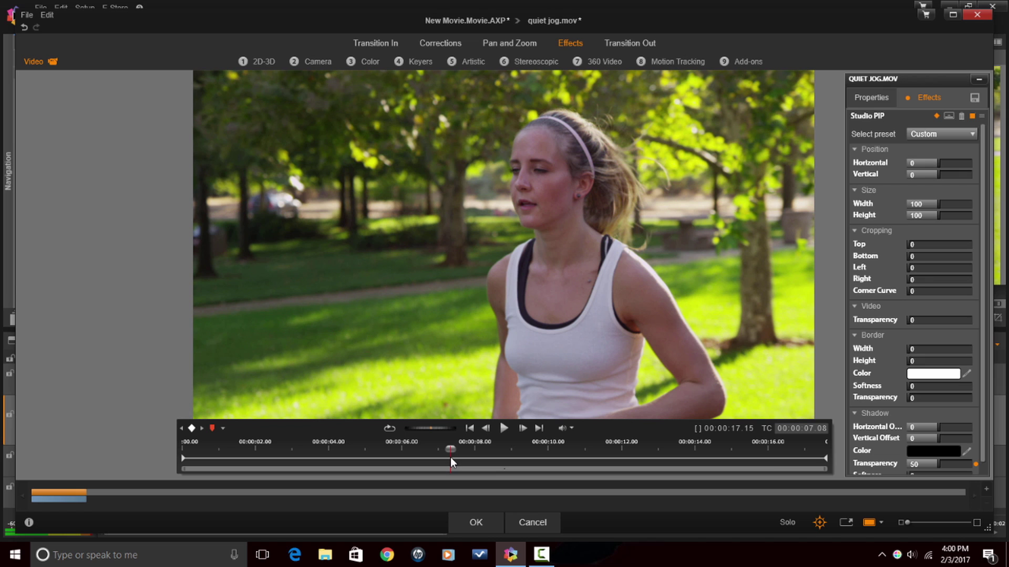
pyautogui.rightClick(451, 459)
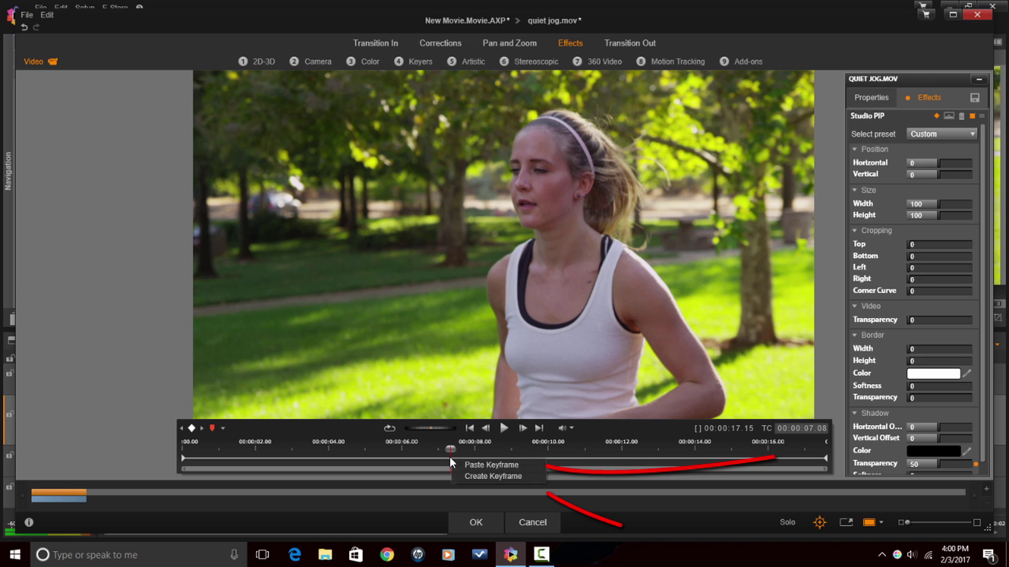
pyautogui.click(484, 466)
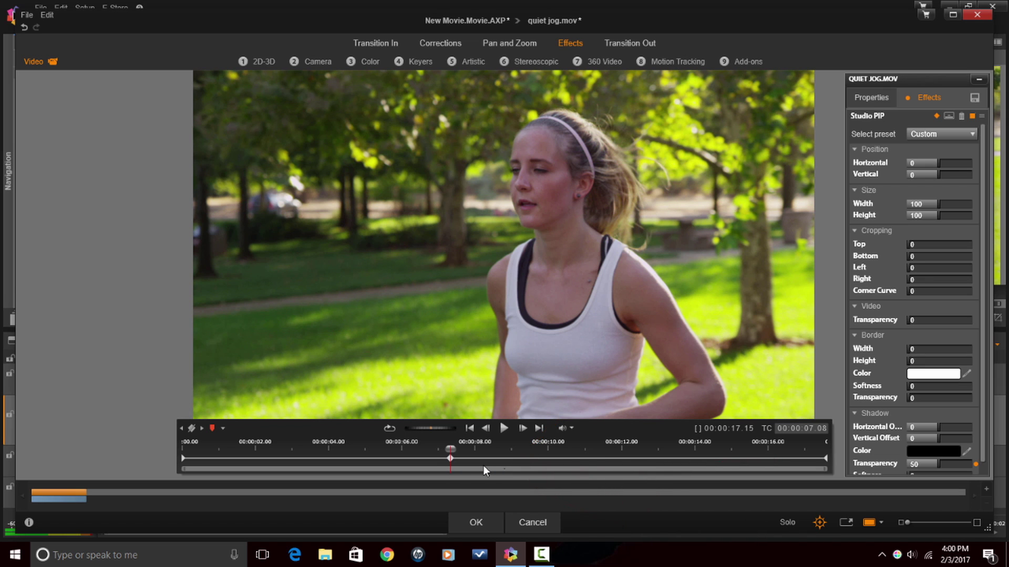
pyautogui.moveTo(451, 450); pyautogui.dragTo(826, 451)
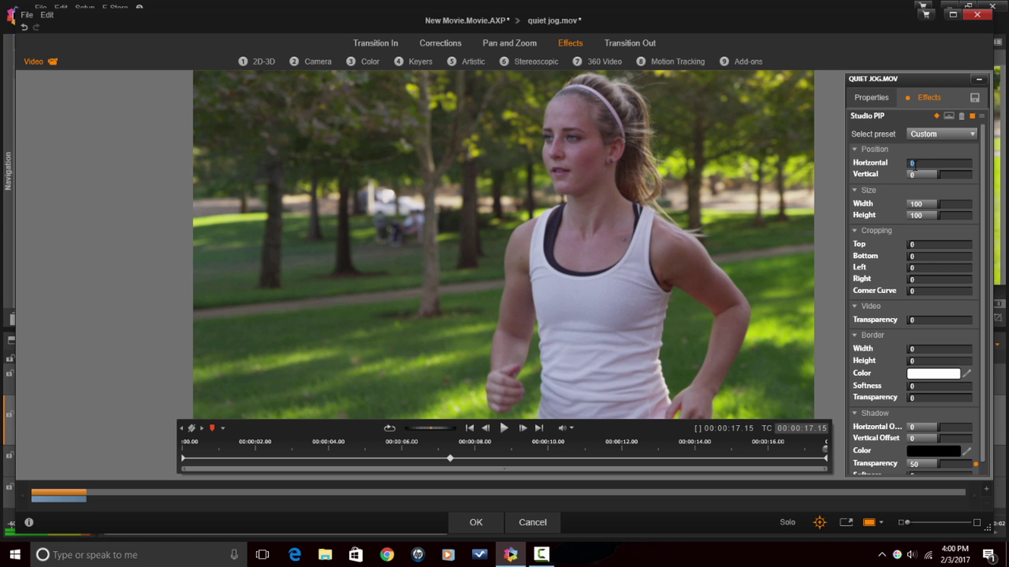
# - Set the end keyframe's position to Horizontal 20 and Vertical -20
pyautogui.write('0')
pyautogui.press('Return')
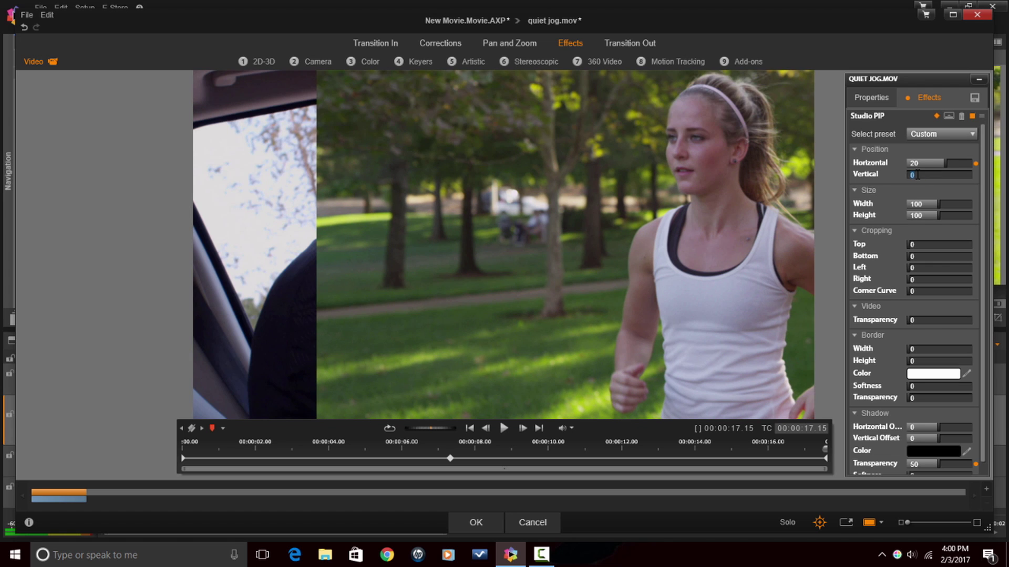
pyautogui.click(917, 175)
pyautogui.write('-10')
pyautogui.press('Return')
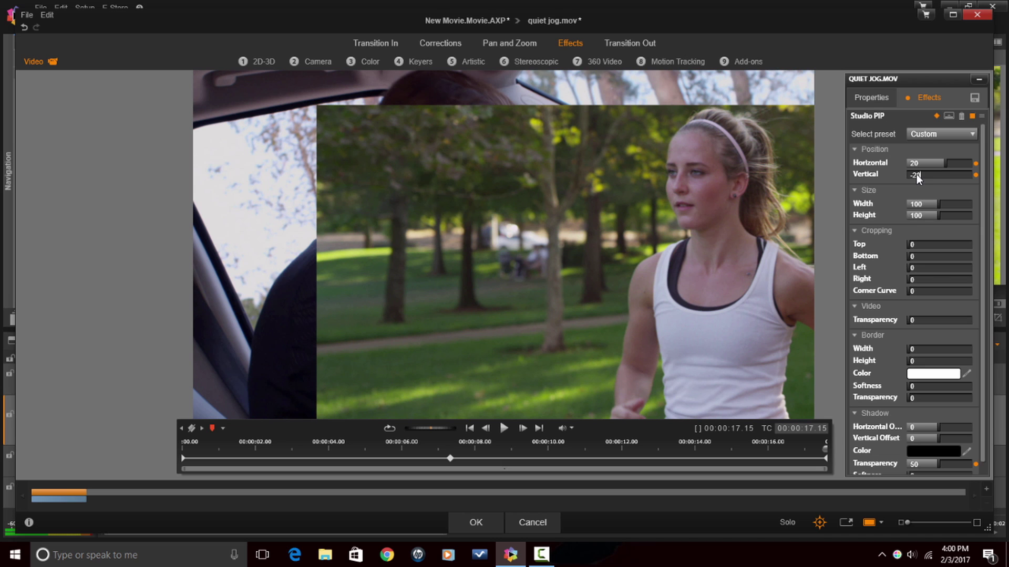
pyautogui.click(916, 205)
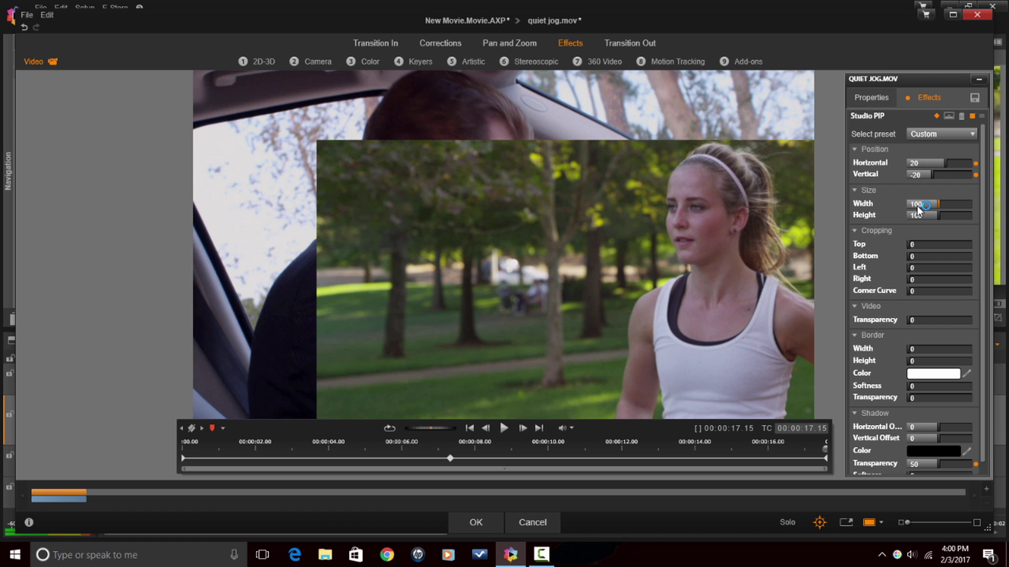
# - Set Width and Height to 40 at the end keyframe, then scrub back to check
pyautogui.doubleClick(915, 205)
pyautogui.write('40')
pyautogui.press('Return')
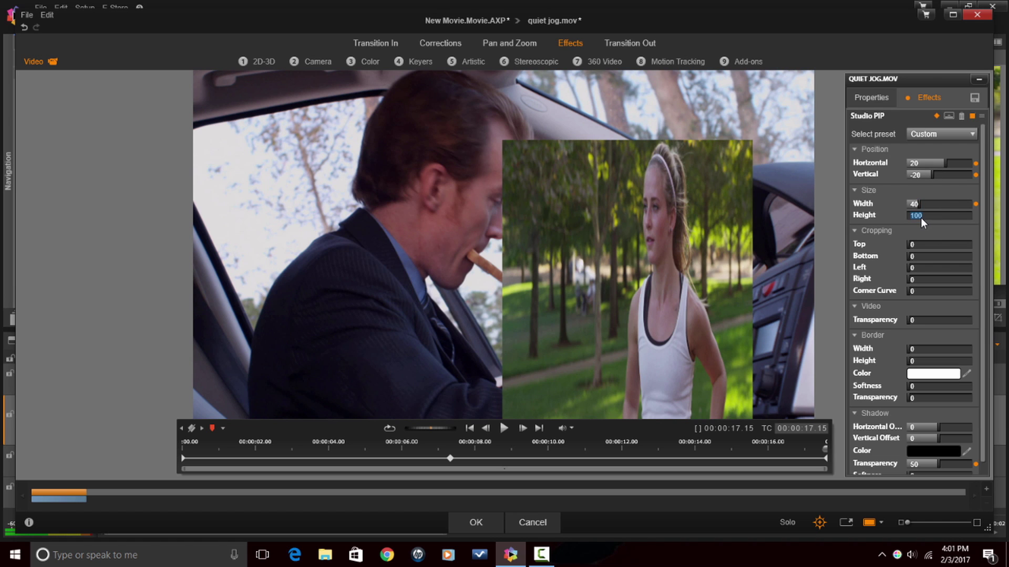
pyautogui.click(921, 218)
pyautogui.write('40')
pyautogui.press('Return')
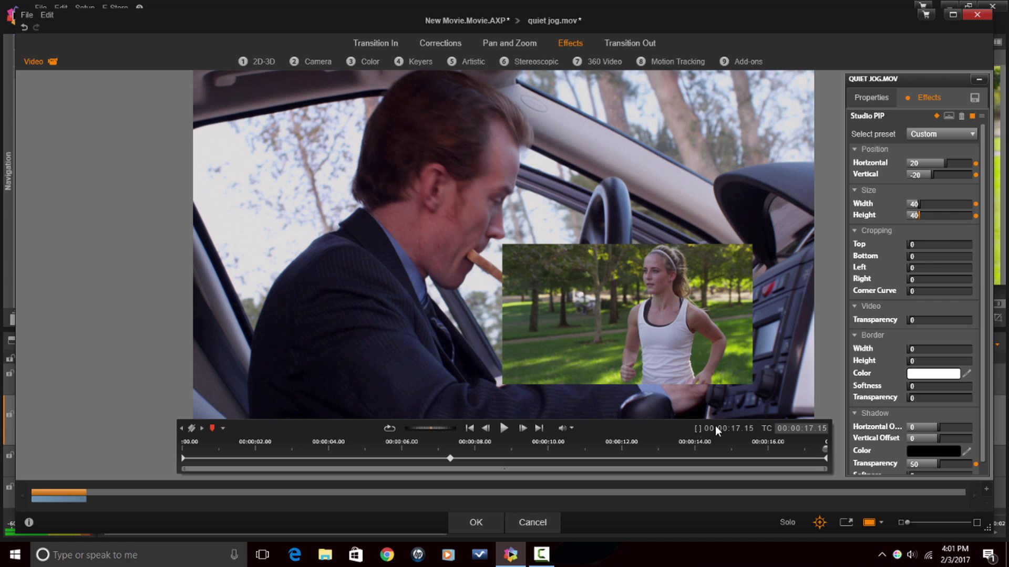
pyautogui.moveTo(823, 449); pyautogui.dragTo(145, 457)
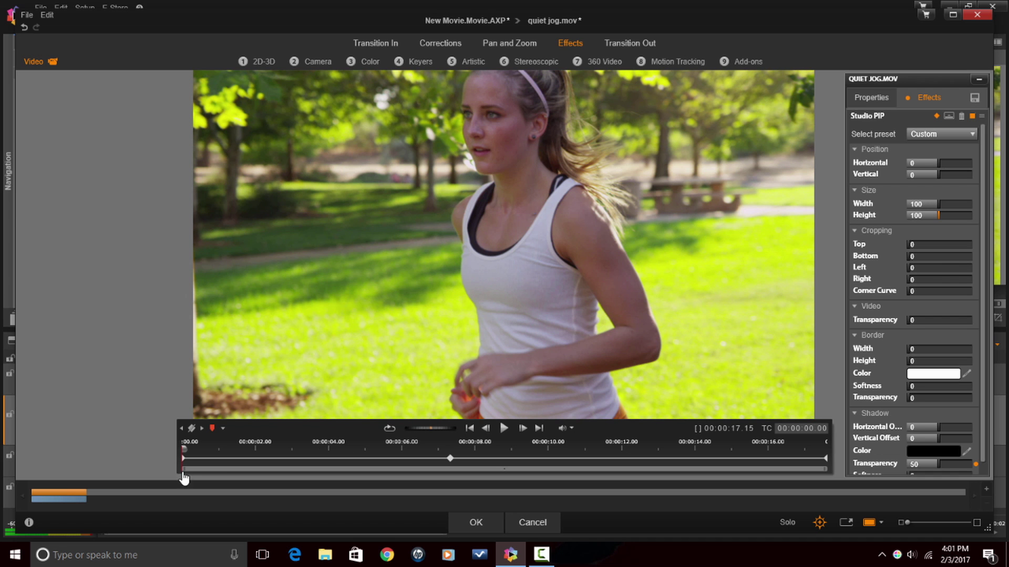
pyautogui.moveTo(183, 449); pyautogui.dragTo(551, 478)
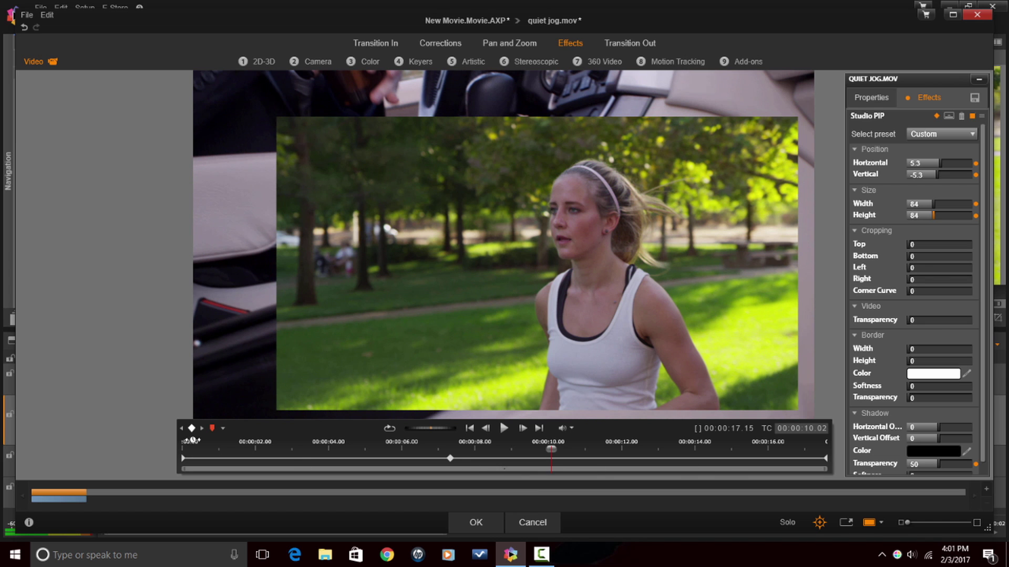
pyautogui.click(825, 459)
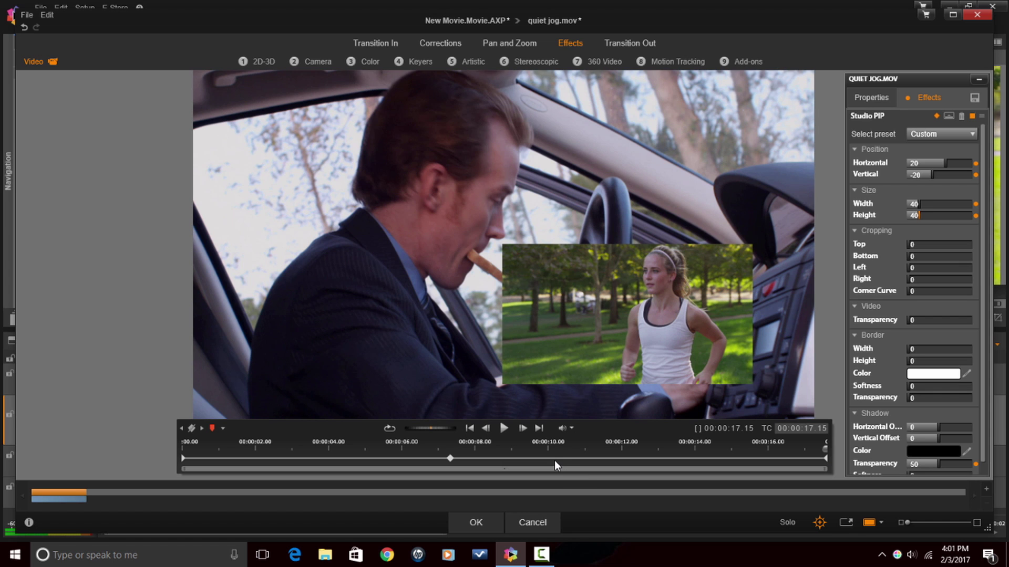
# - Paste the 40% lower-right PIP keyframe at 00:00:10.04 and play back to check
pyautogui.rightClick(554, 461)
pyautogui.click(583, 468)
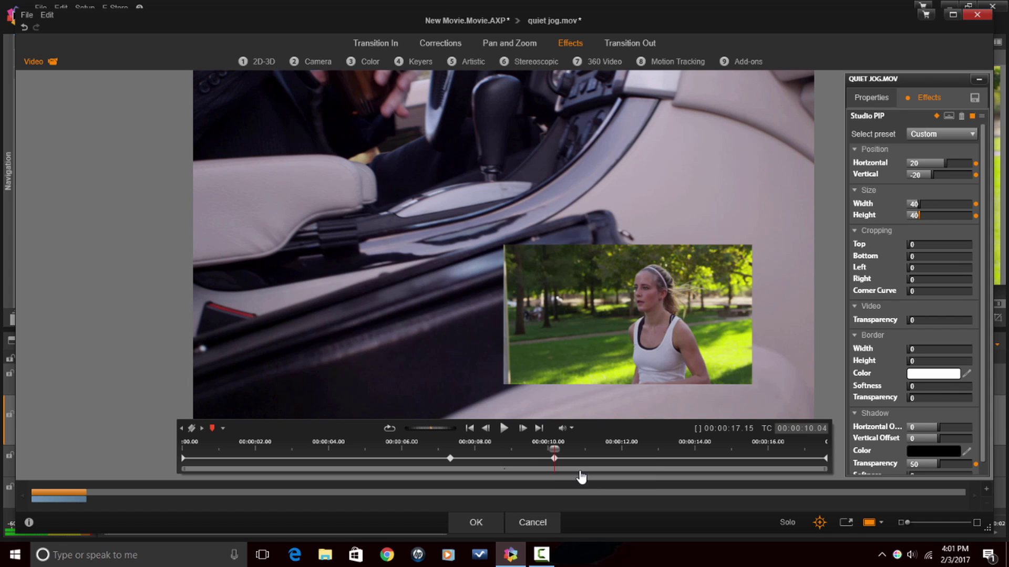
pyautogui.moveTo(470, 458); pyautogui.dragTo(771, 460)
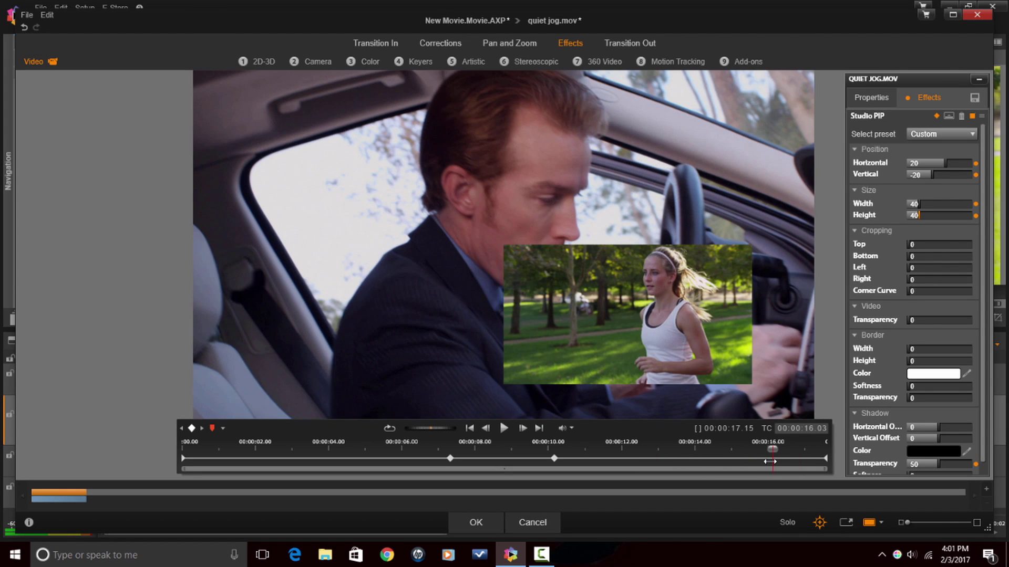
pyautogui.press('space')
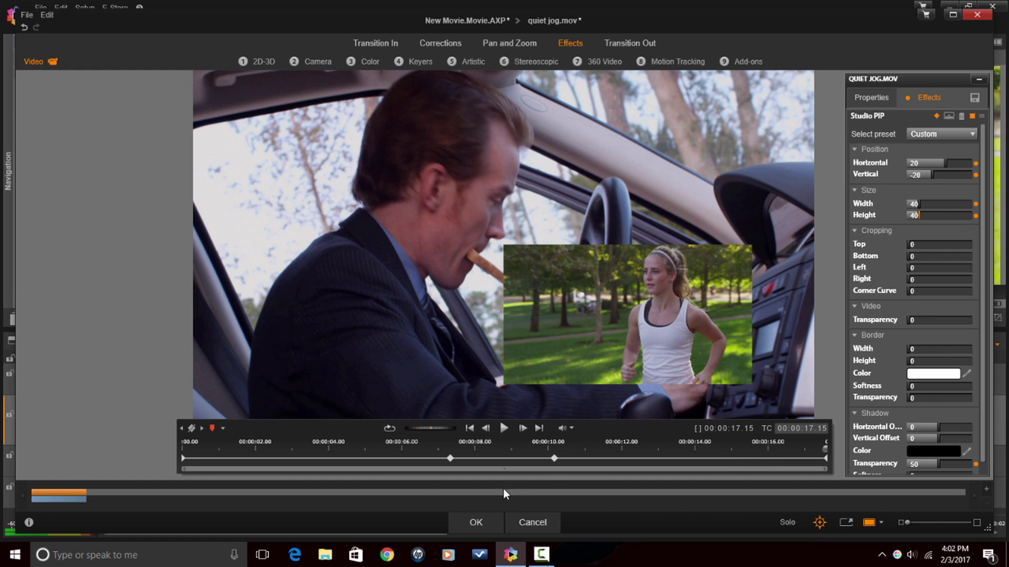
# - Accept the keyframed Studio PIP effect on Quiet Jog.mov and close the Effects Editor
pyautogui.click(479, 523)
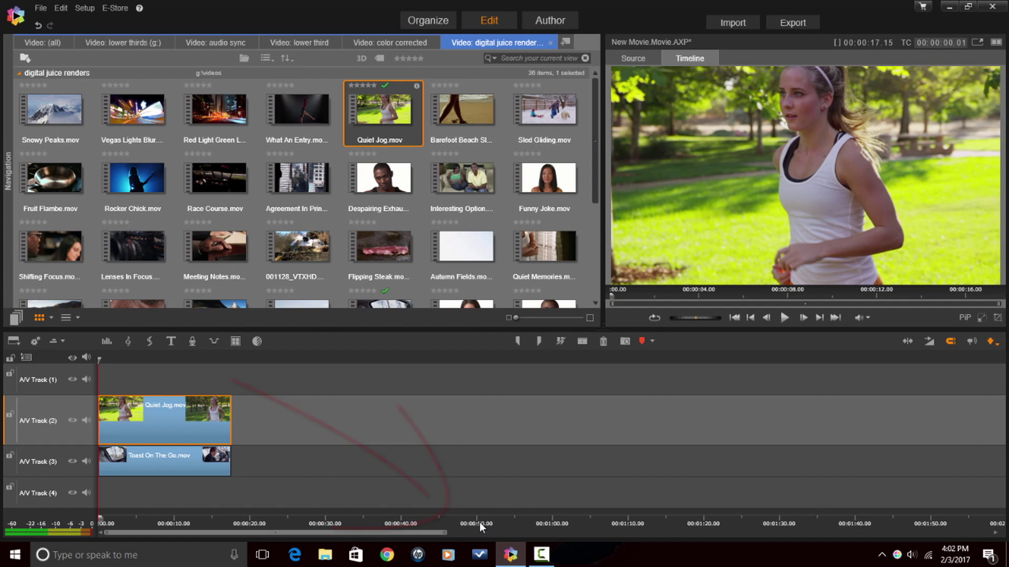